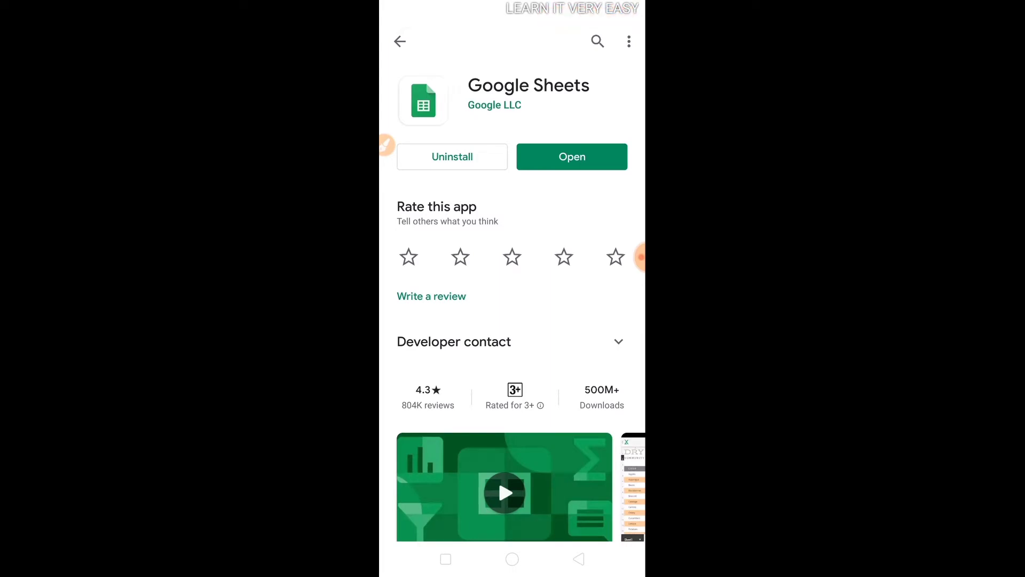
Launch Google Sheets, review the signed-in Google accounts, then return to the phone's home screen.
{"action": "left_click", "coordinate": [572, 156]}
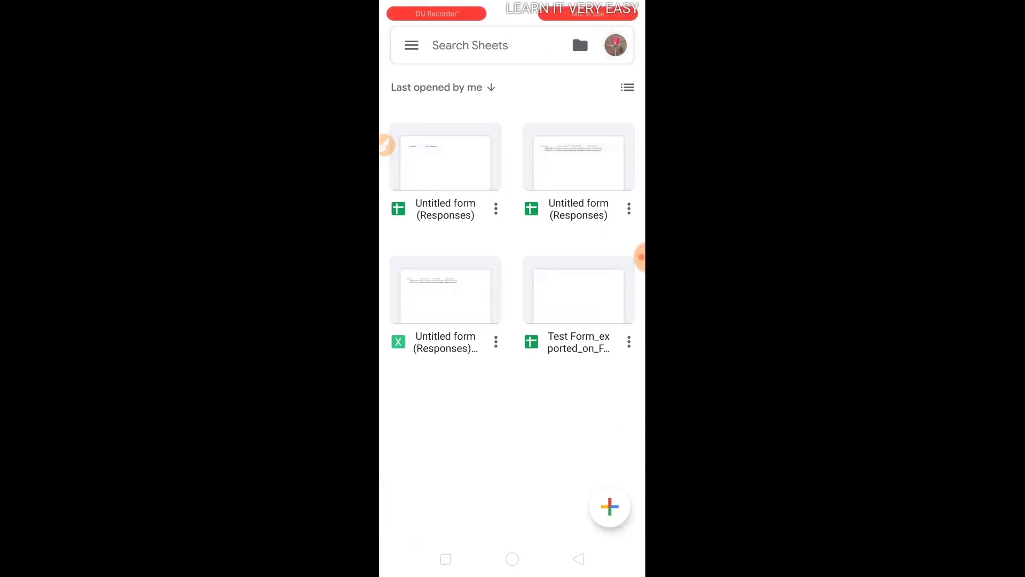
{"action": "left_click", "coordinate": [616, 45]}
{"action": "scroll", "coordinate": [512, 320], "scroll_direction": "down", "scroll_amount": 3}
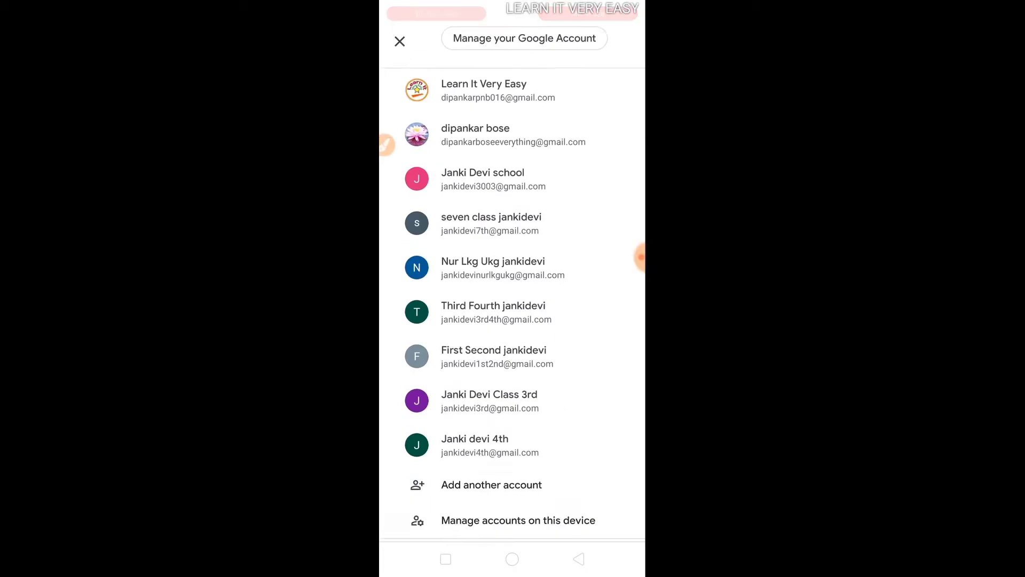
{"action": "scroll", "coordinate": [512, 321], "scroll_direction": "up", "scroll_amount": 3}
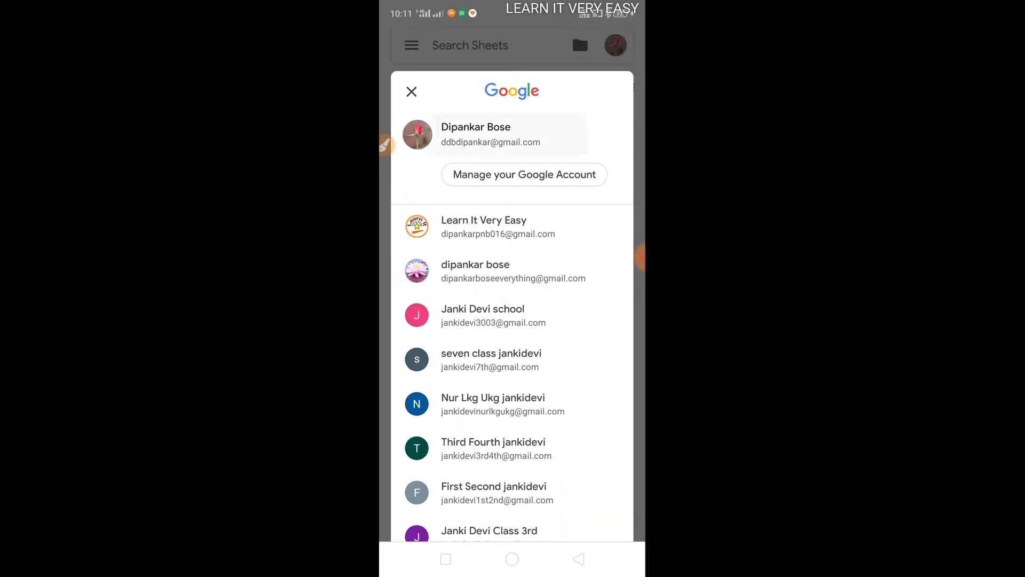
{"action": "left_click", "coordinate": [411, 91]}
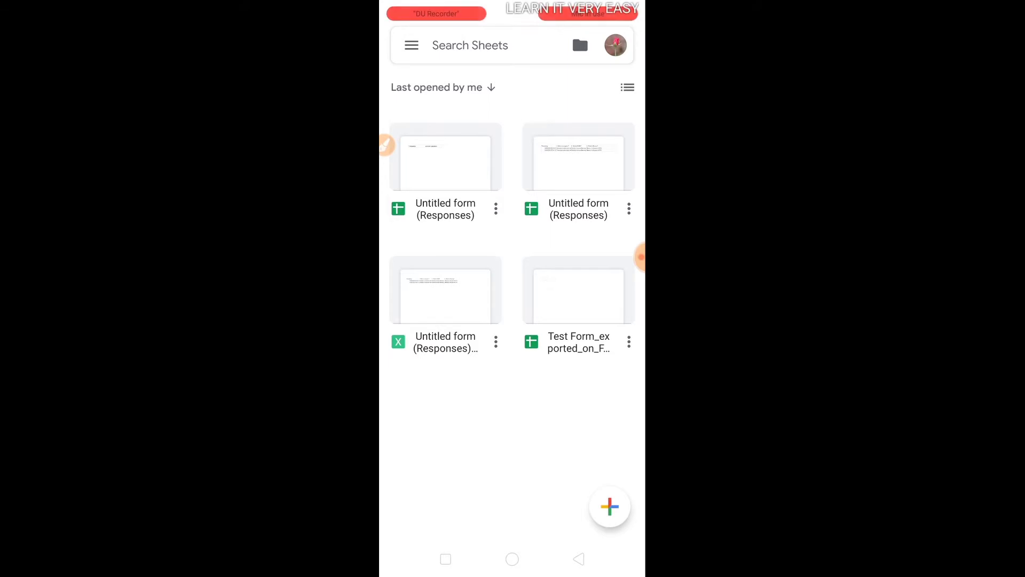
{"action": "left_click", "coordinate": [512, 559]}
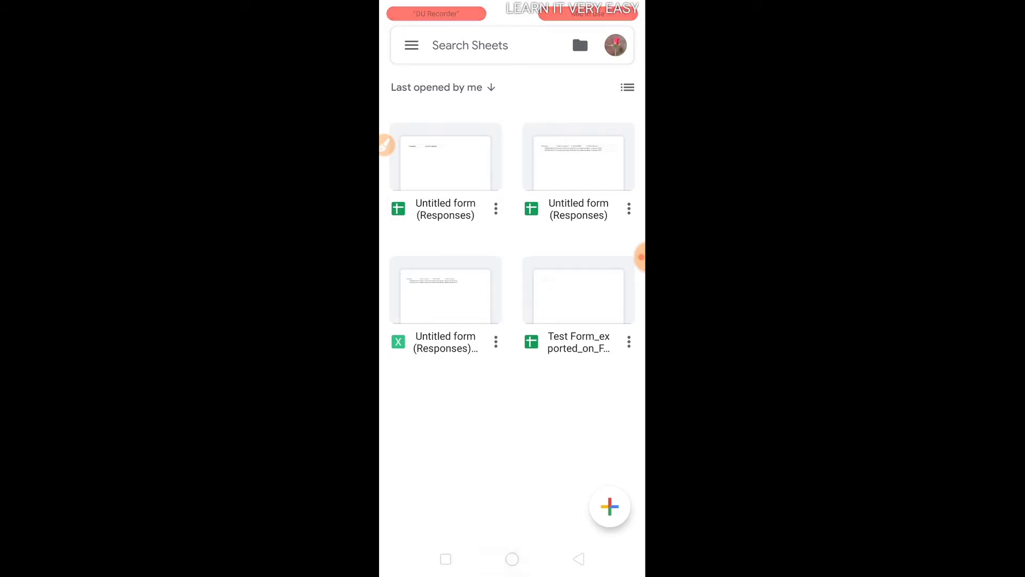
Open Chrome, load the google.com homepage, and check the signed-in accounts.
{"action": "left_click", "coordinate": [410, 413]}
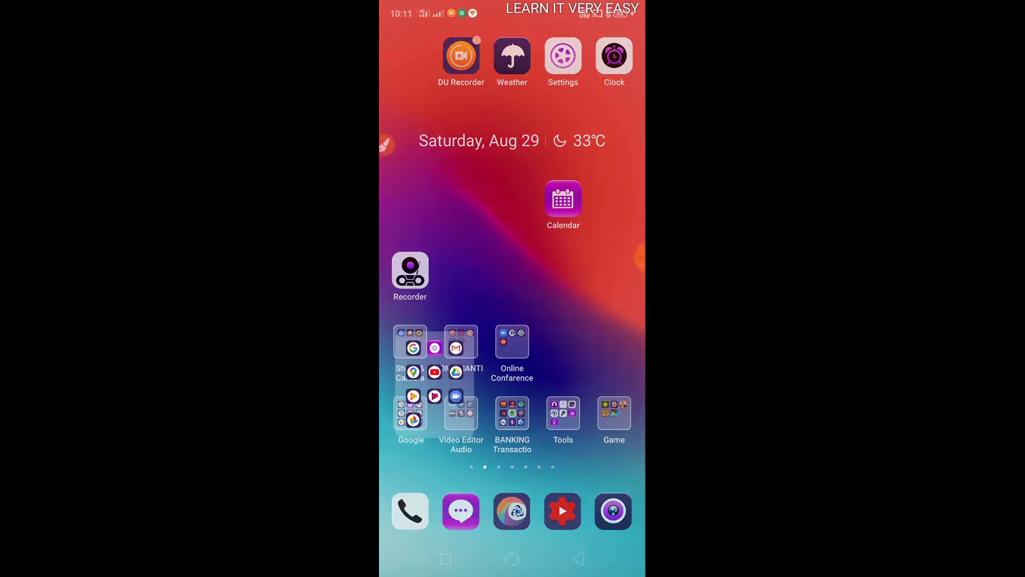
{"action": "left_click", "coordinate": [512, 171]}
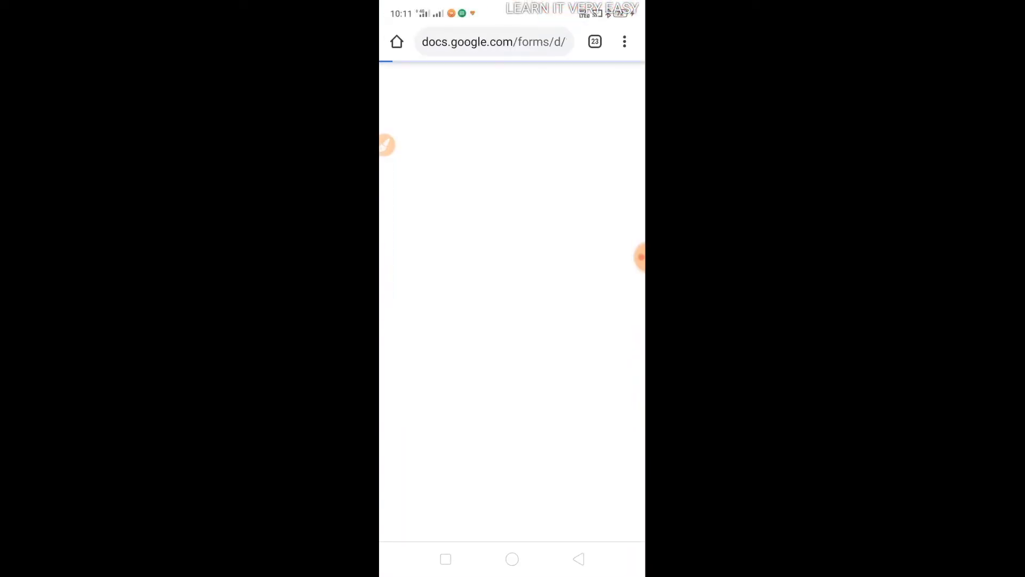
{"action": "left_click", "coordinate": [494, 42]}
{"action": "left_click", "coordinate": [456, 82]}
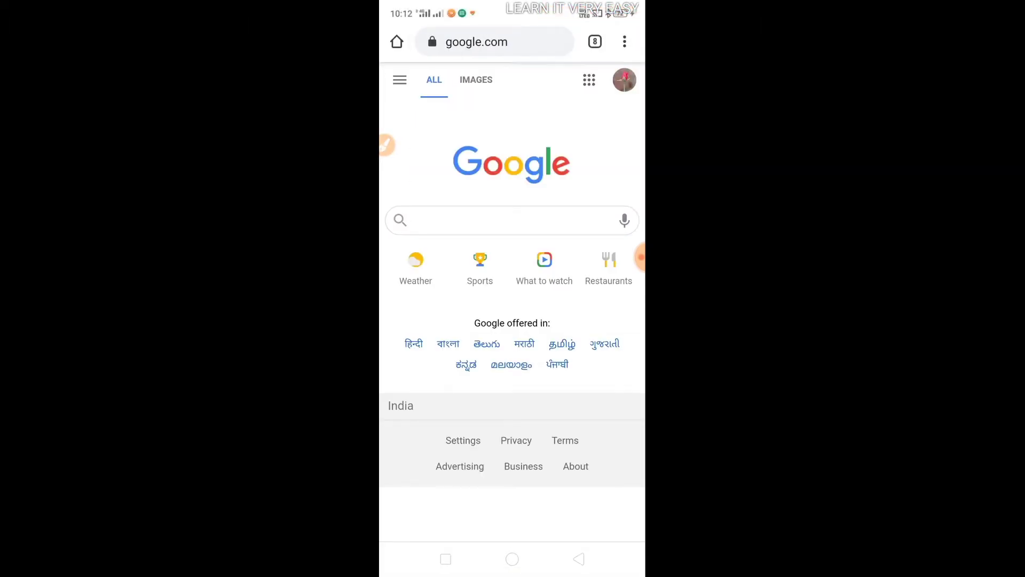
{"action": "left_click", "coordinate": [625, 80]}
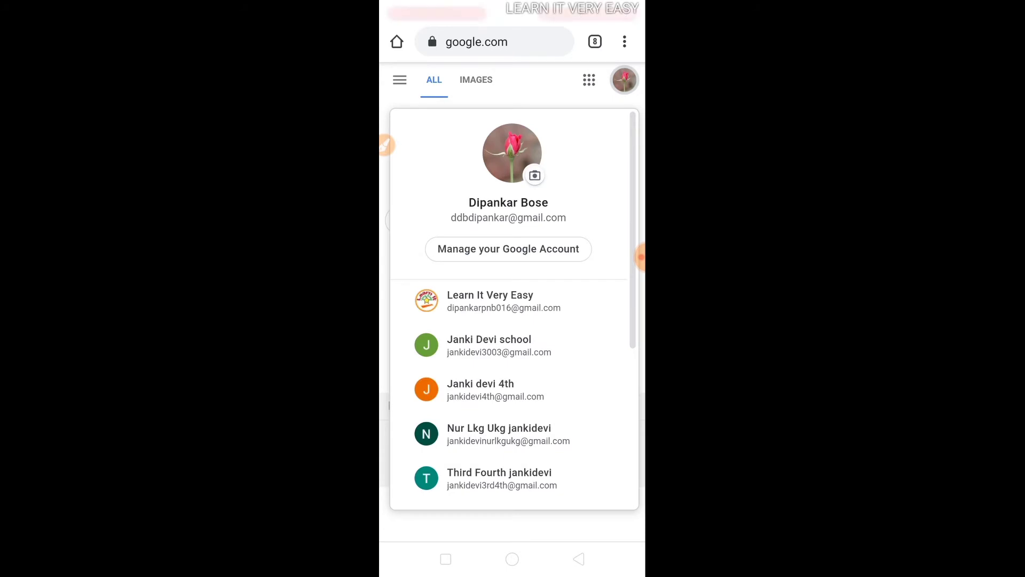
{"action": "key", "text": "Escape"}
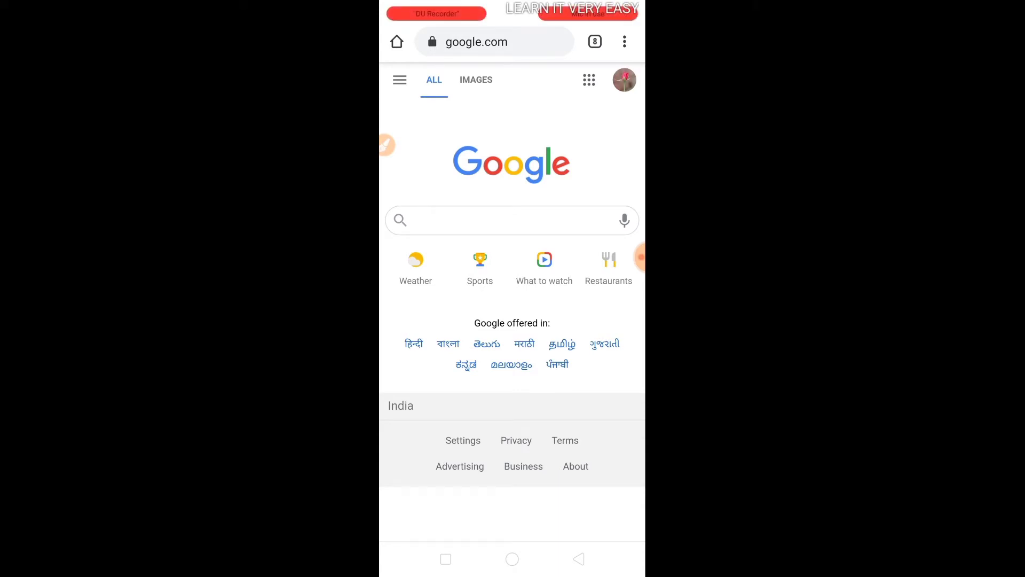
Switch Chrome to the desktop site and pick Drive from the Google apps grid.
{"action": "left_click", "coordinate": [625, 42]}
{"action": "left_click", "coordinate": [497, 396]}
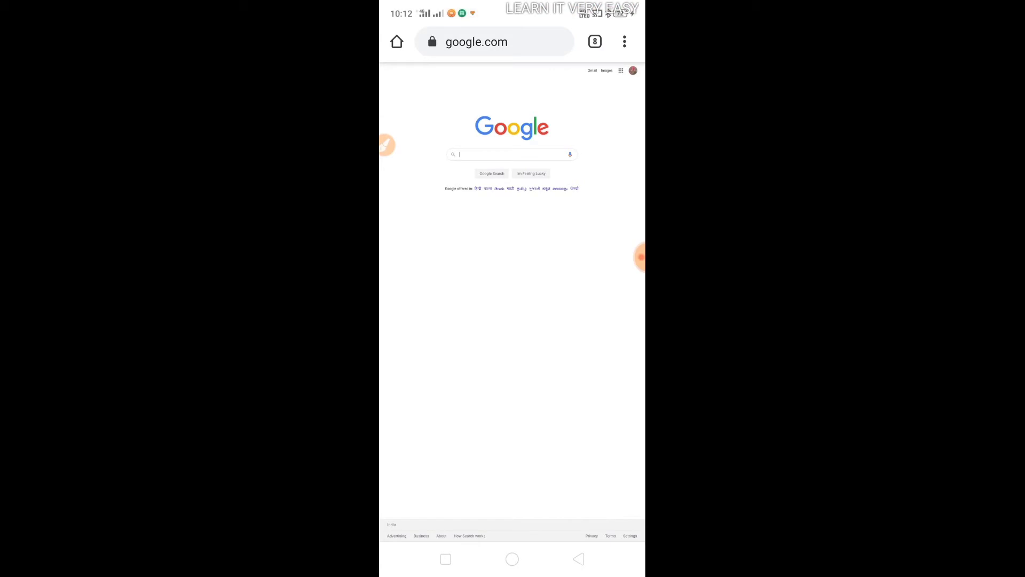
{"action": "left_click", "coordinate": [638, 257]}
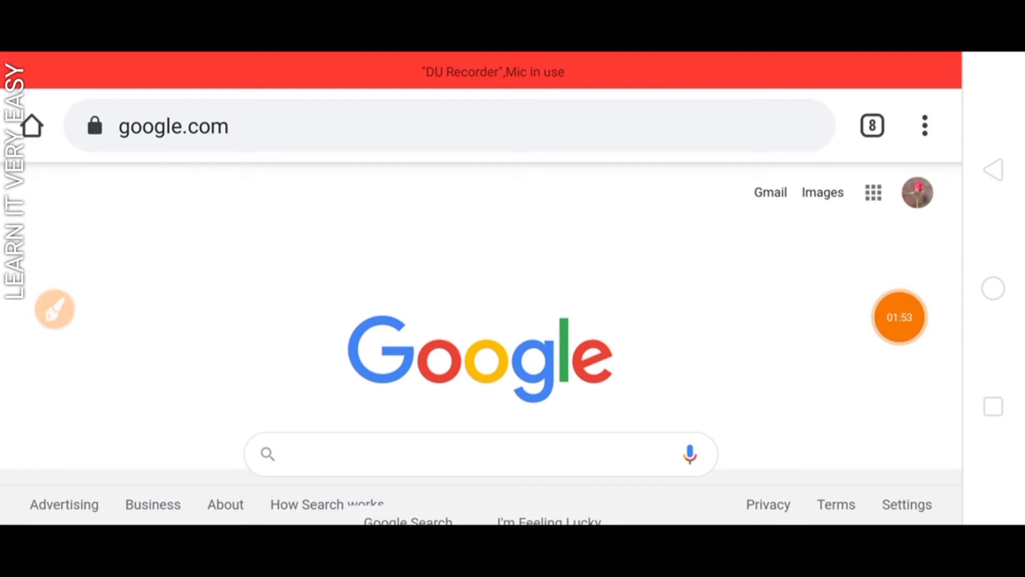
{"action": "left_click", "coordinate": [291, 453]}
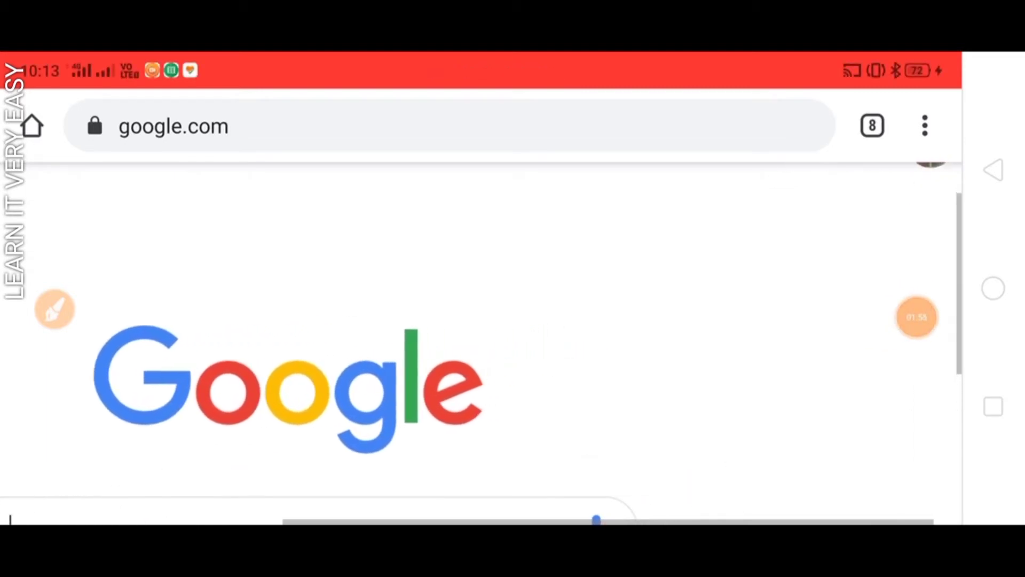
{"action": "left_click", "coordinate": [832, 207]}
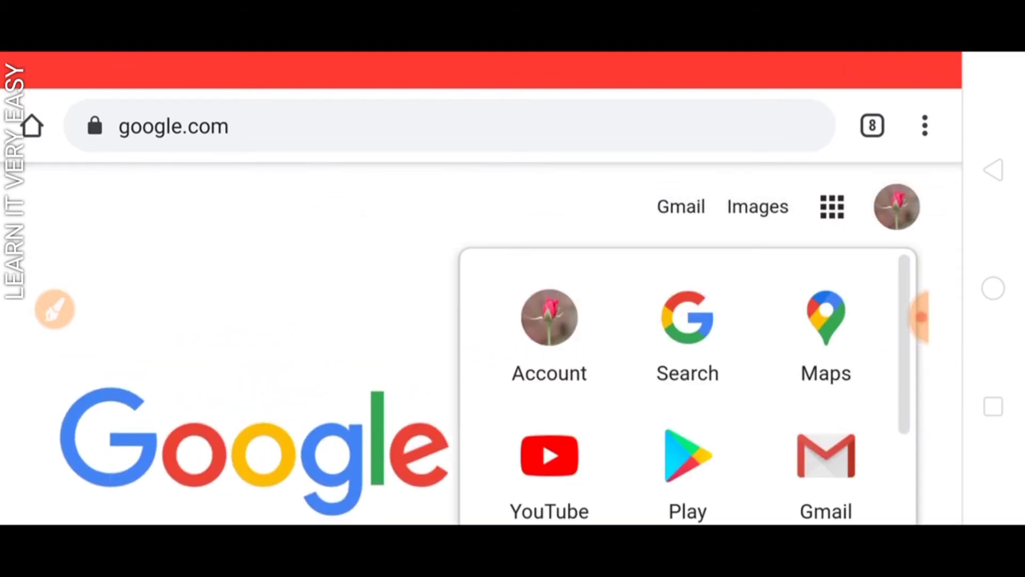
{"action": "scroll", "coordinate": [688, 385], "scroll_direction": "down", "scroll_amount": 5}
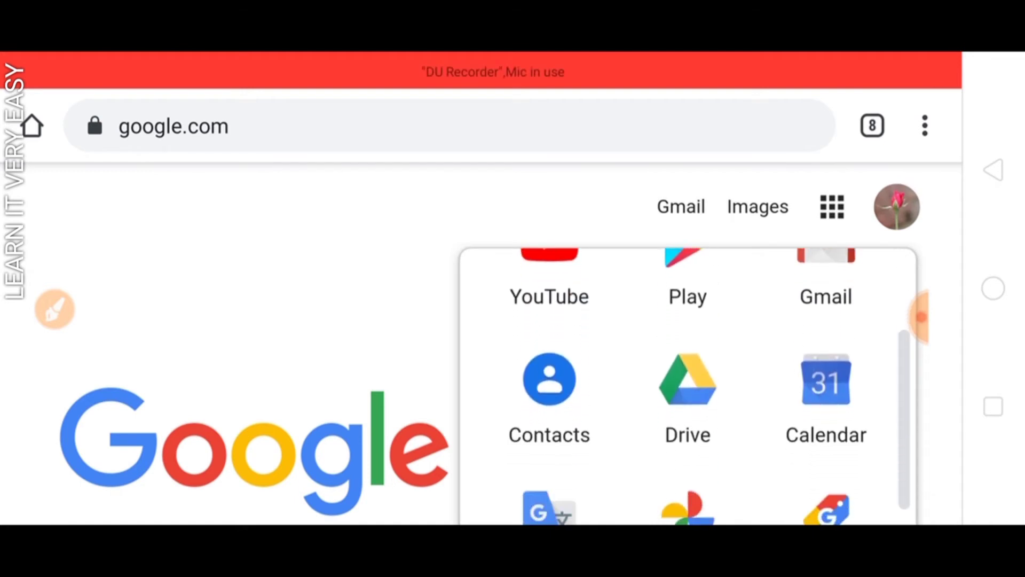
{"action": "left_click", "coordinate": [550, 296]}
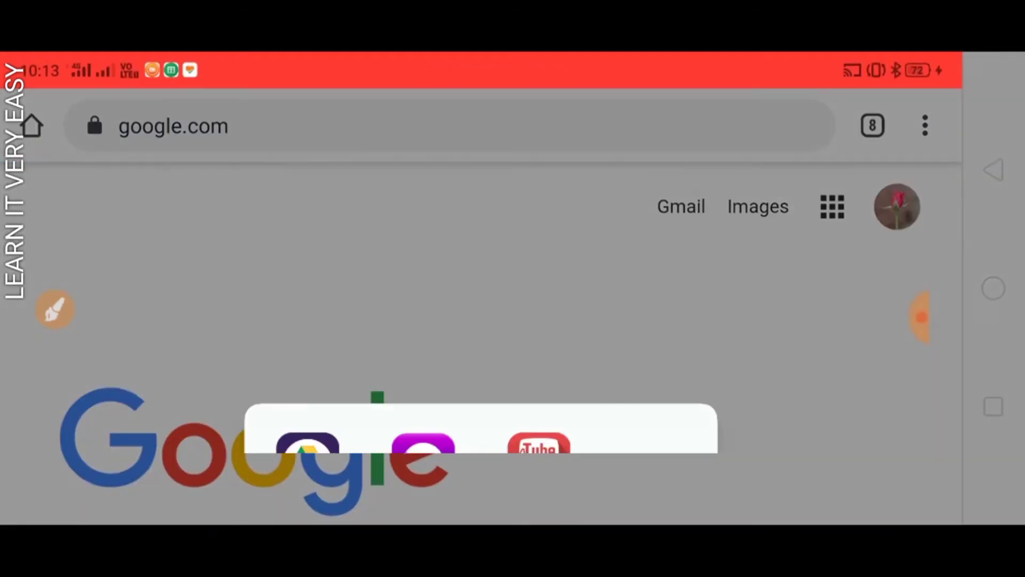
Open Drive in Chrome and open the 'Untitled form' file with Google Forms.
{"action": "left_click", "coordinate": [423, 229]}
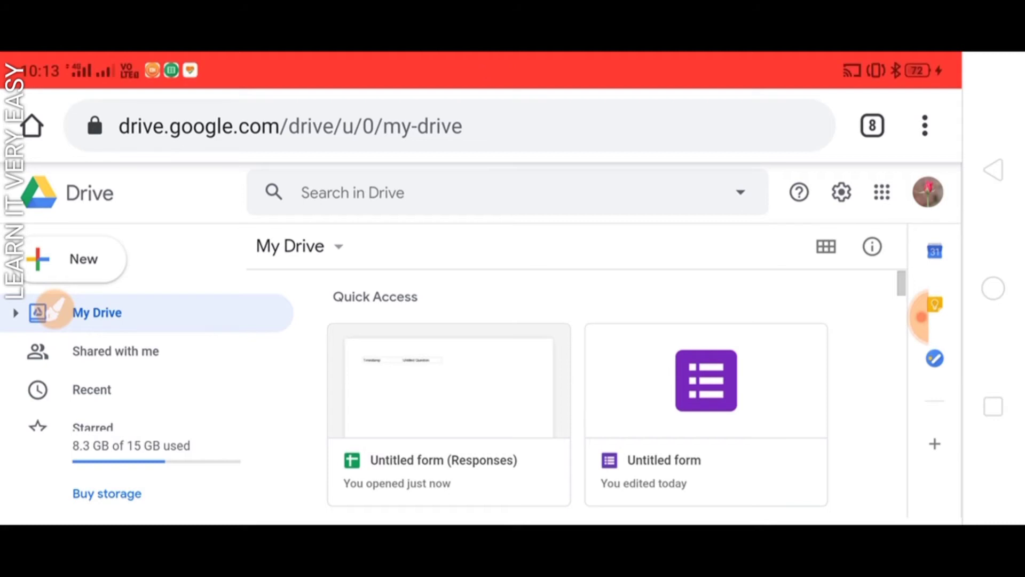
{"action": "right_click", "coordinate": [664, 470]}
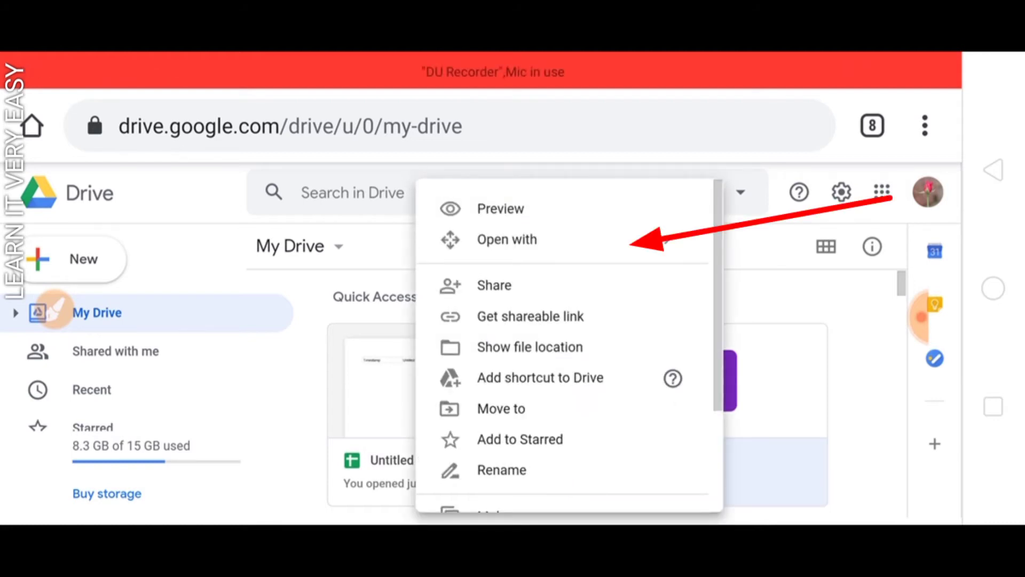
{"action": "left_click", "coordinate": [507, 240]}
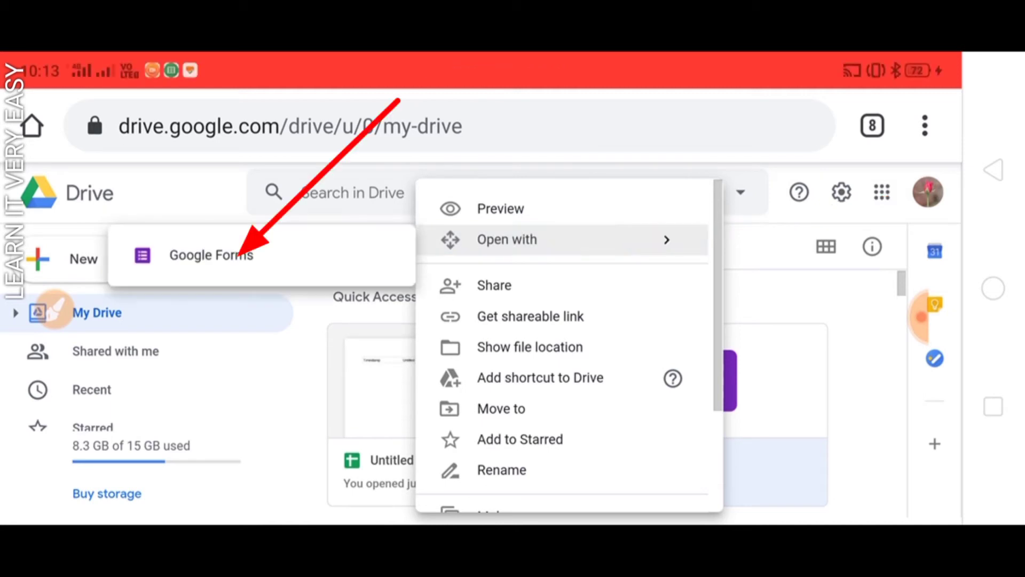
{"action": "left_click", "coordinate": [211, 255]}
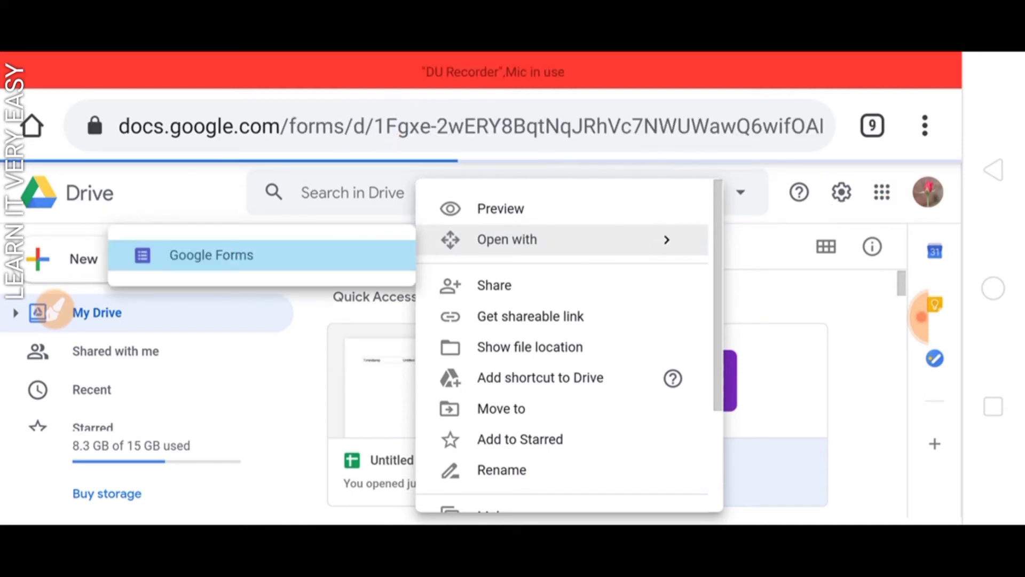
{"action": "scroll", "coordinate": [481, 342], "scroll_direction": "down", "scroll_amount": 2}
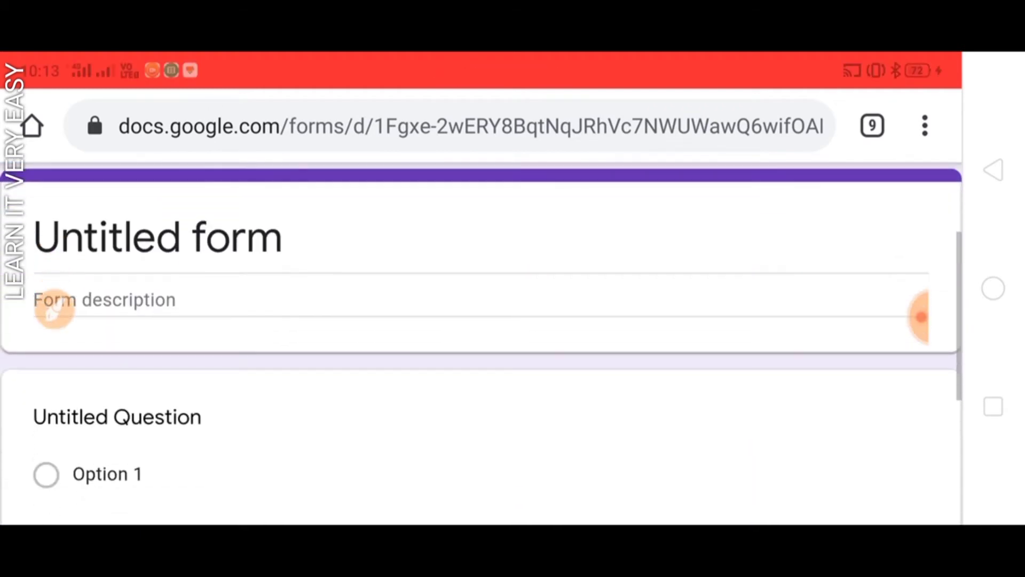
From the form's Responses tab, link responses to a new spreadsheet under the first Google account.
{"action": "scroll", "coordinate": [480, 320], "scroll_direction": "up", "scroll_amount": 3}
{"action": "left_click", "coordinate": [540, 275]}
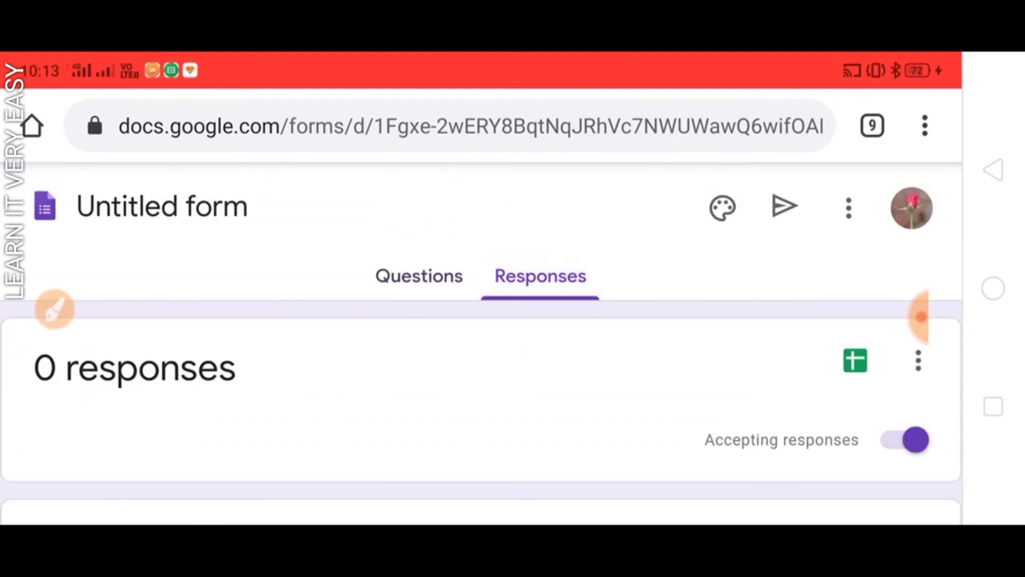
{"action": "scroll", "coordinate": [480, 320], "scroll_direction": "down", "scroll_amount": 2}
{"action": "scroll", "coordinate": [481, 320], "scroll_direction": "up", "scroll_amount": 2}
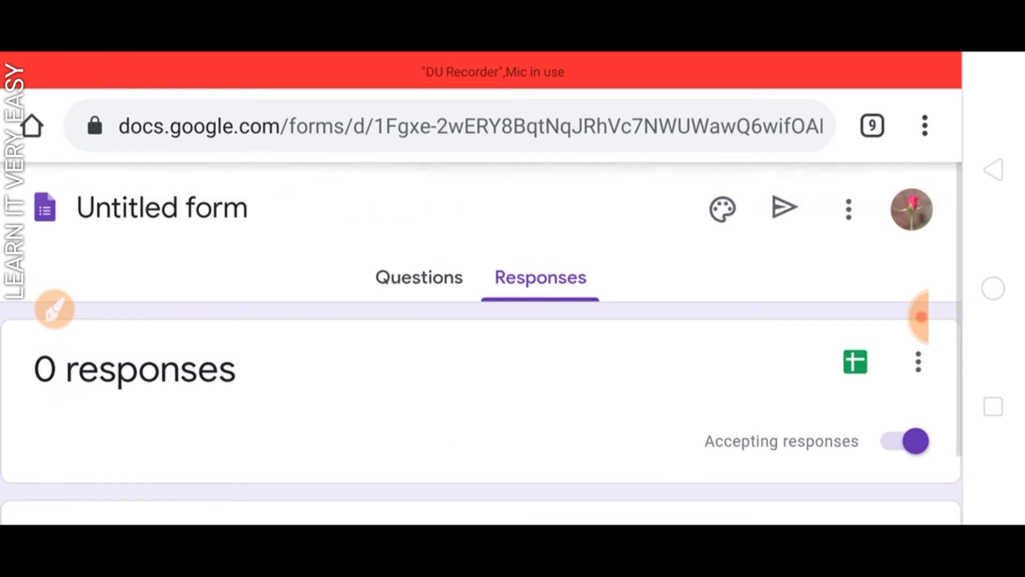
{"action": "scroll", "coordinate": [481, 342], "scroll_direction": "down", "scroll_amount": 2}
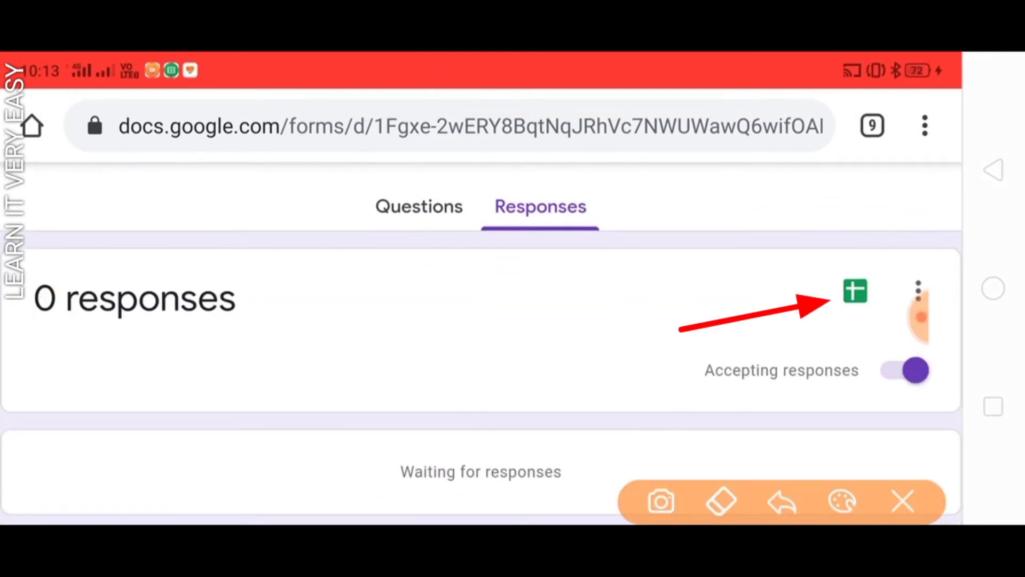
{"action": "mouse_move", "coordinate": [879, 261]}
{"action": "left_mouse_down"}
{"action": "mouse_move", "coordinate": [804, 299]}
{"action": "mouse_move", "coordinate": [876, 331]}
{"action": "mouse_move", "coordinate": [896, 265]}
{"action": "left_mouse_up"}
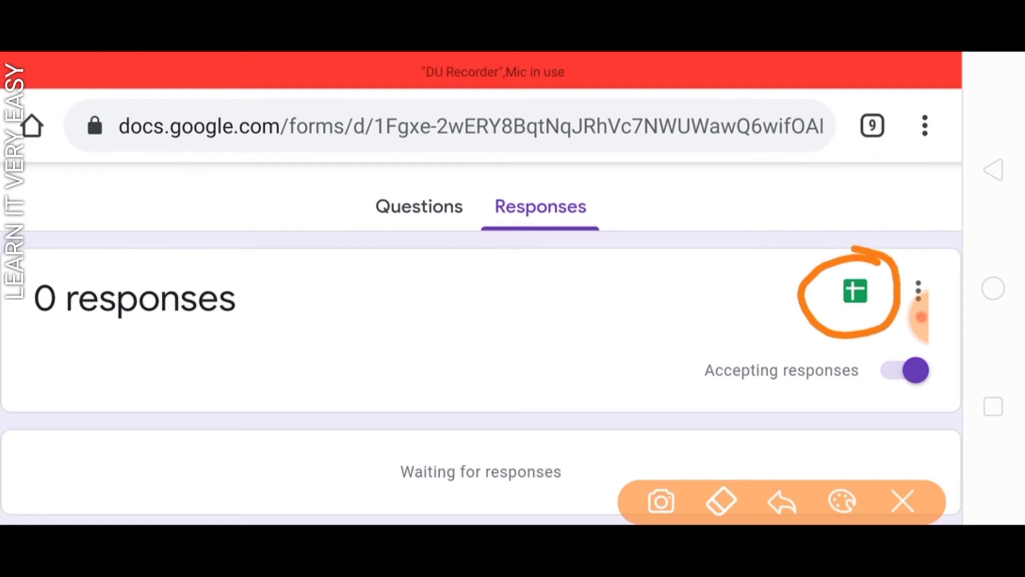
{"action": "left_click", "coordinate": [903, 501]}
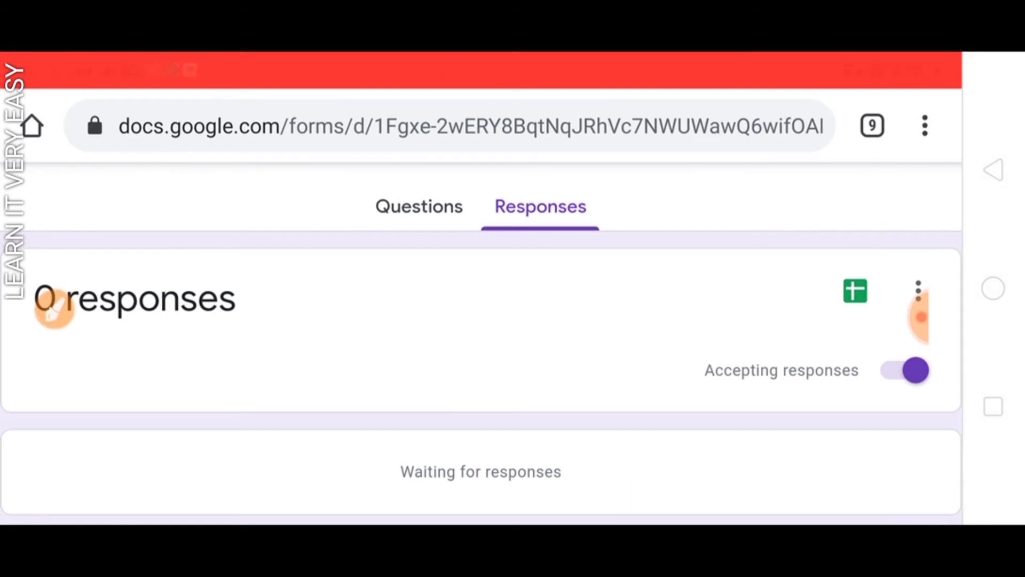
{"action": "left_click", "coordinate": [855, 291]}
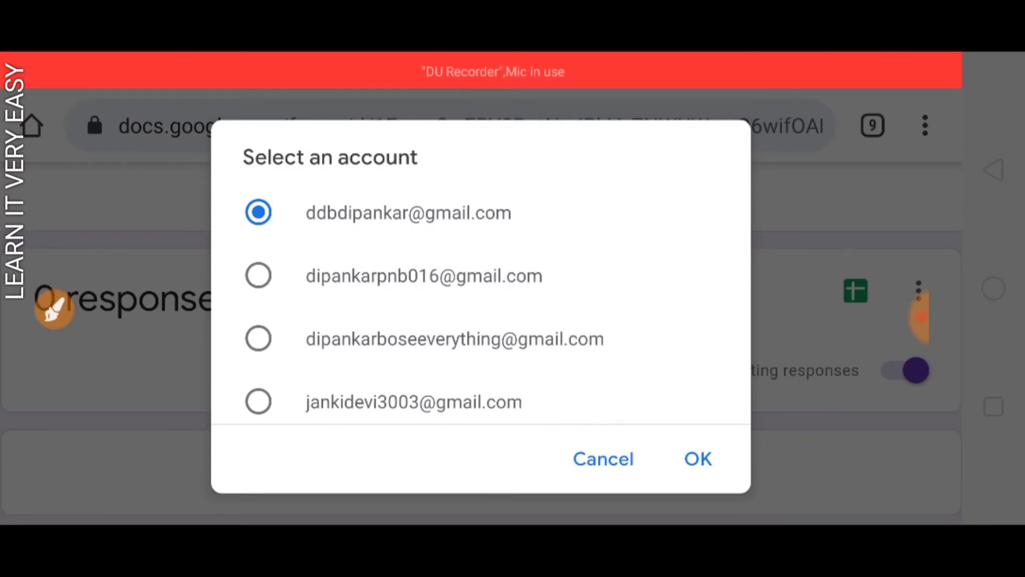
{"action": "left_click", "coordinate": [409, 212]}
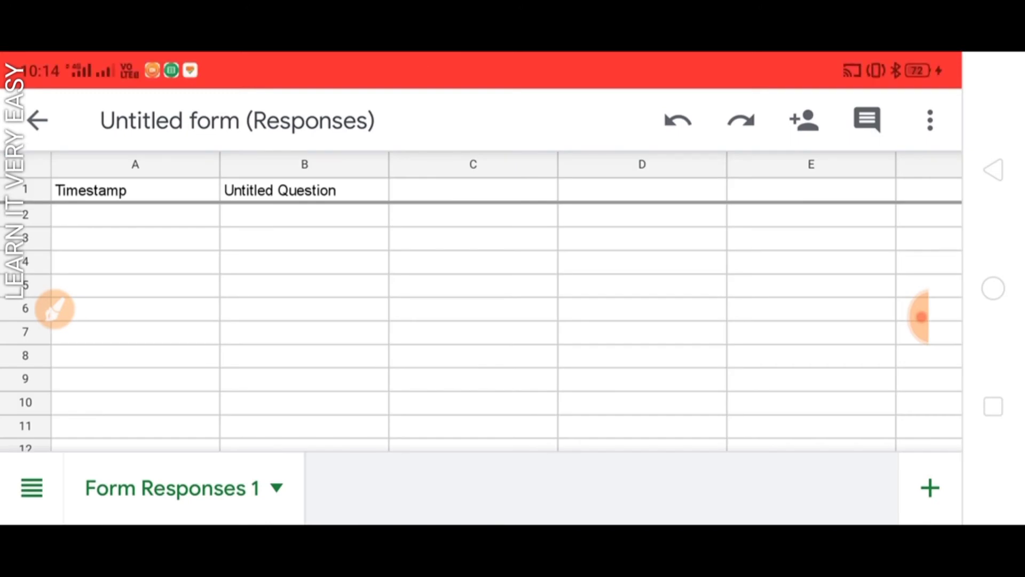
Look through the responses sheet and browse the Share & export options in its menu.
{"action": "scroll", "coordinate": [481, 321], "scroll_direction": "down", "scroll_amount": 2}
{"action": "scroll", "coordinate": [481, 321], "scroll_direction": "right", "scroll_amount": 1}
{"action": "scroll", "coordinate": [481, 321], "scroll_direction": "up", "scroll_amount": 2}
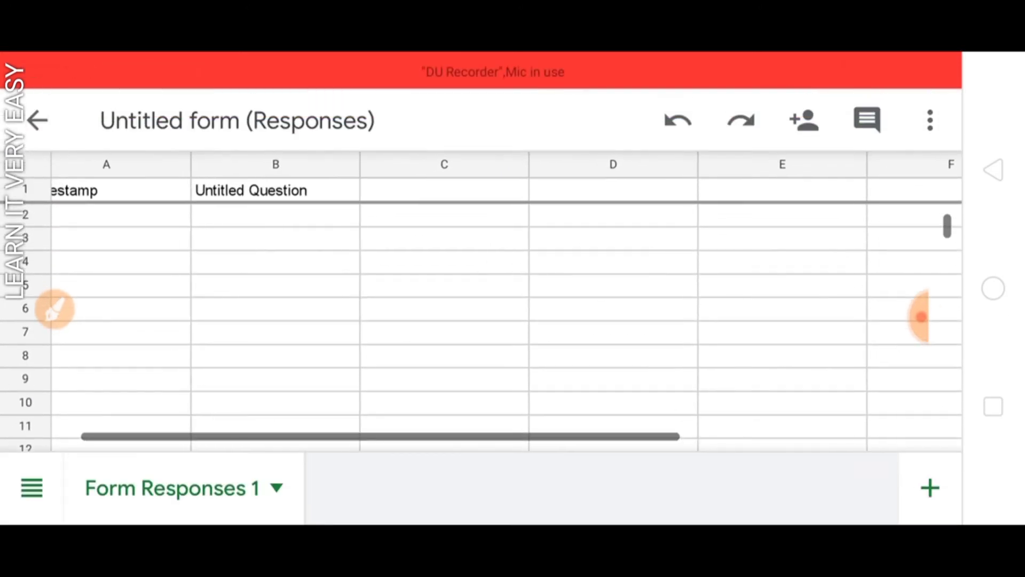
{"action": "scroll", "coordinate": [503, 301], "scroll_direction": "left", "scroll_amount": 1}
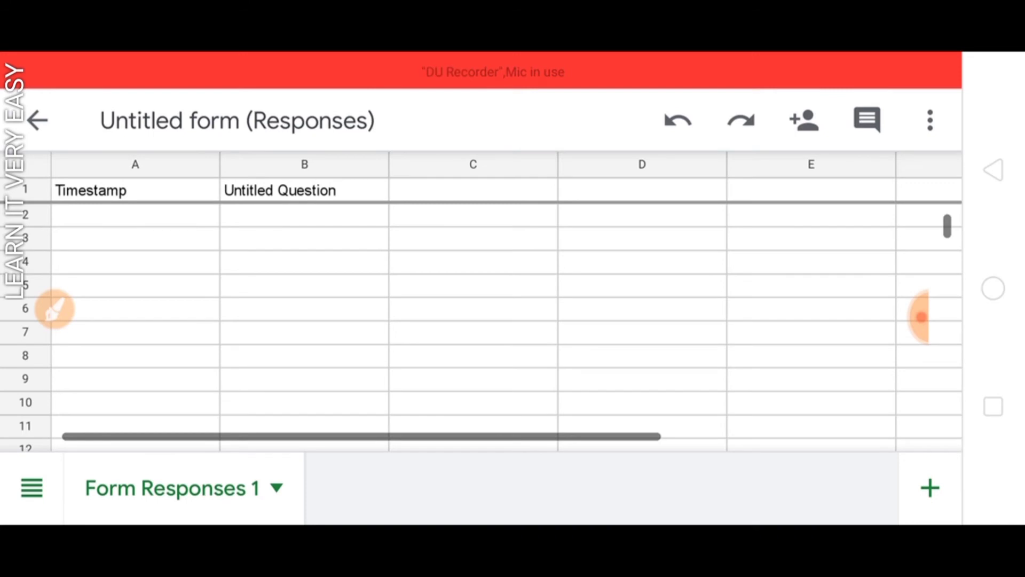
{"action": "left_click", "coordinate": [55, 308]}
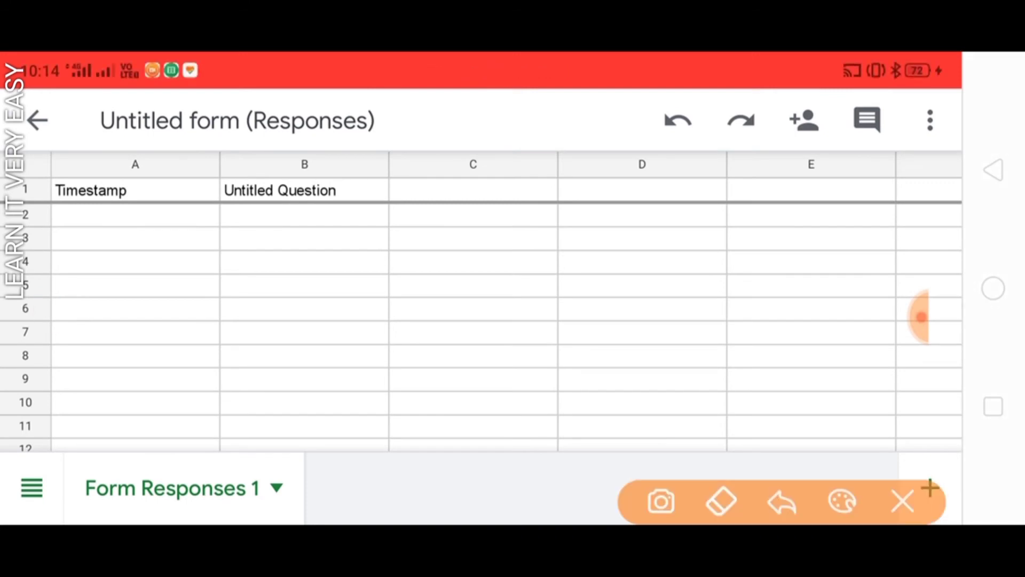
{"action": "left_click_drag", "start_coordinate": [830, 189], "coordinate": [950, 183]}
{"action": "left_click_drag", "start_coordinate": [927, 147], "coordinate": [869, 283]}
{"action": "left_click", "coordinate": [903, 502]}
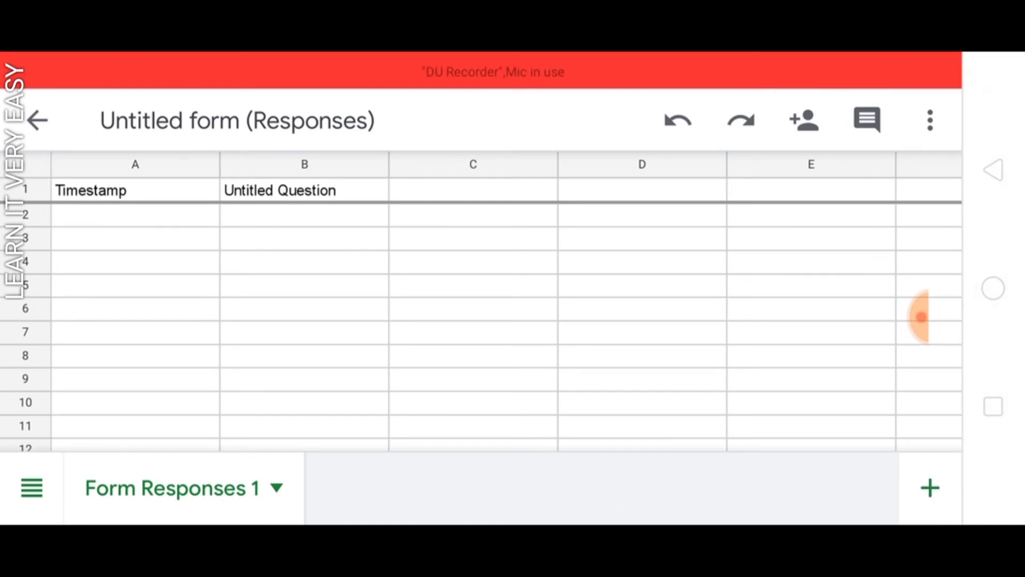
{"action": "left_click", "coordinate": [931, 120]}
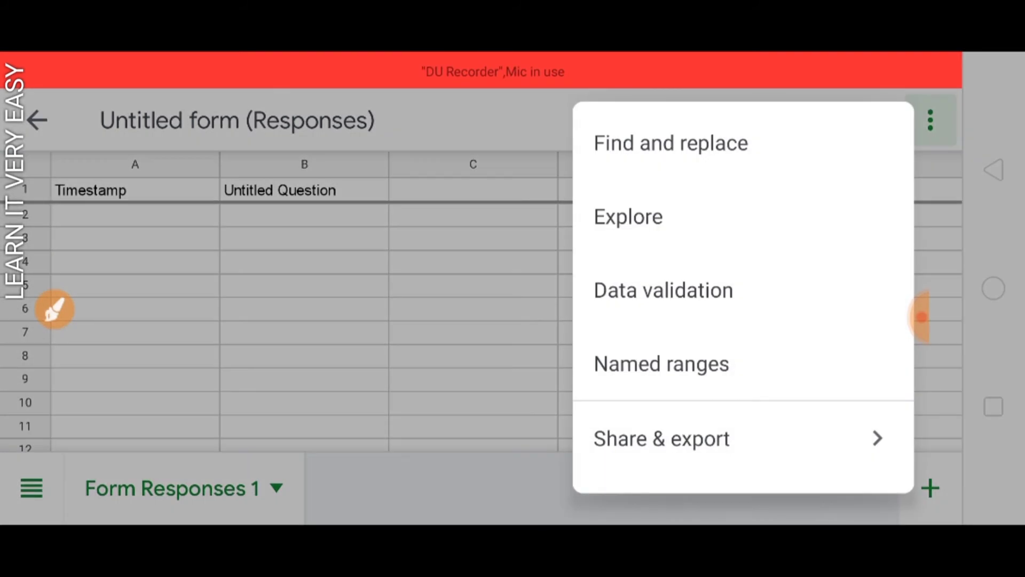
{"action": "scroll", "coordinate": [743, 297], "scroll_direction": "down", "scroll_amount": 4}
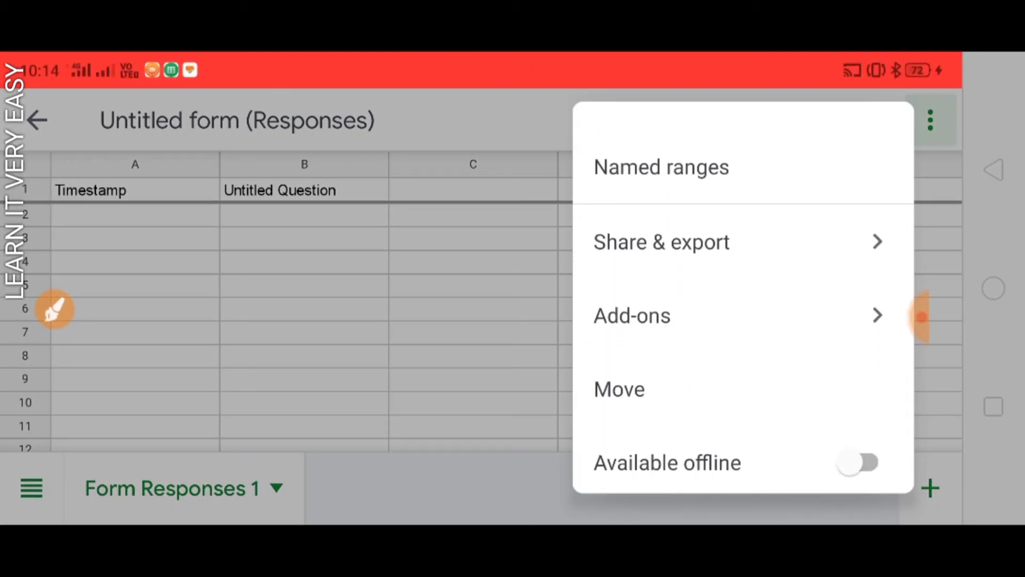
{"action": "left_click", "coordinate": [54, 308]}
{"action": "mouse_move", "coordinate": [789, 213]}
{"action": "left_mouse_down"}
{"action": "mouse_move", "coordinate": [694, 198]}
{"action": "mouse_move", "coordinate": [636, 289]}
{"action": "mouse_move", "coordinate": [772, 203]}
{"action": "left_mouse_up"}
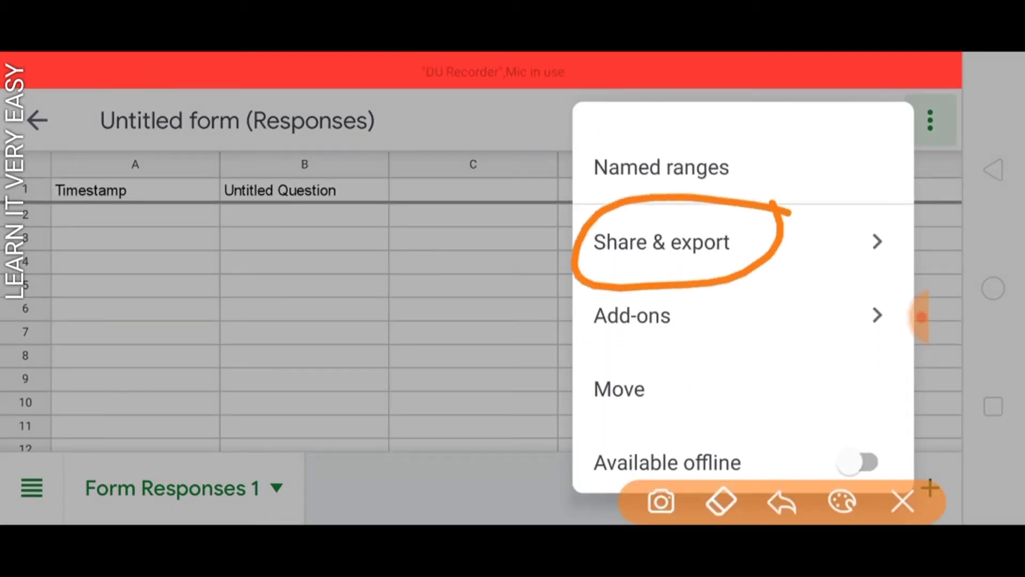
{"action": "left_click", "coordinate": [902, 502]}
{"action": "left_click", "coordinate": [662, 242]}
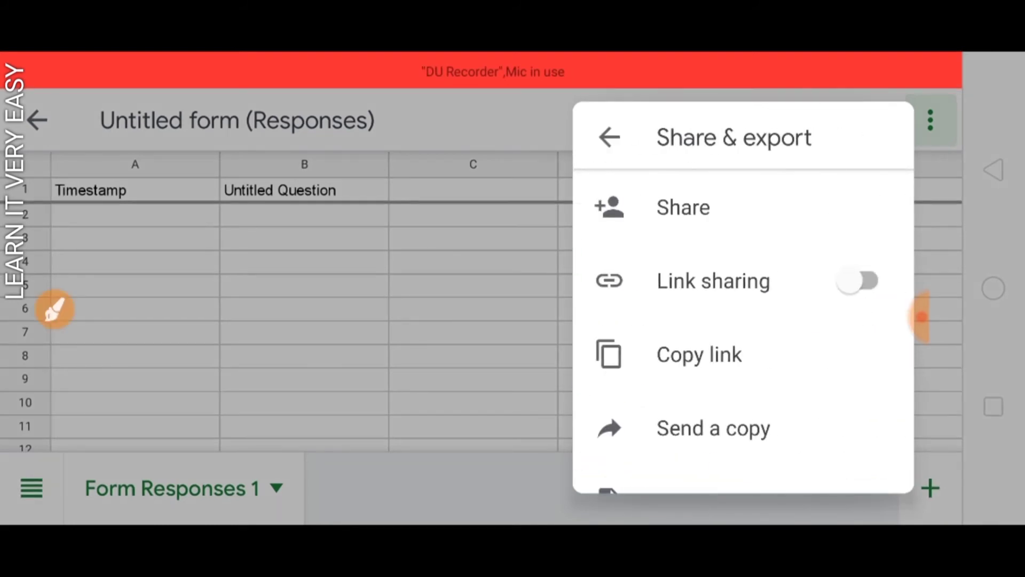
{"action": "scroll", "coordinate": [743, 321], "scroll_direction": "down", "scroll_amount": 3}
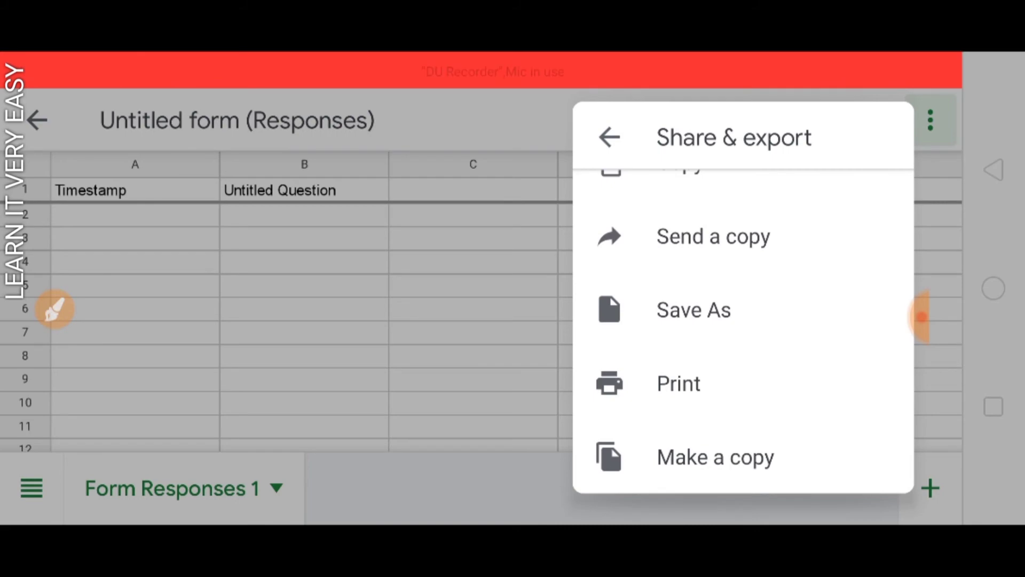
{"action": "key", "text": "Escape"}
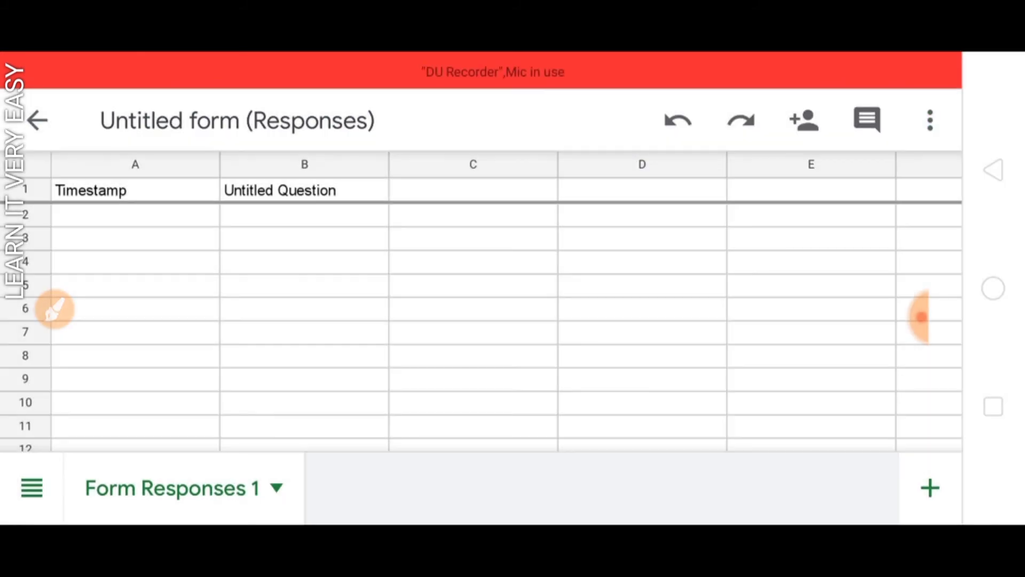
Reopen Share & export from the three-dot menu and choose Save As.
{"action": "left_click", "coordinate": [930, 121]}
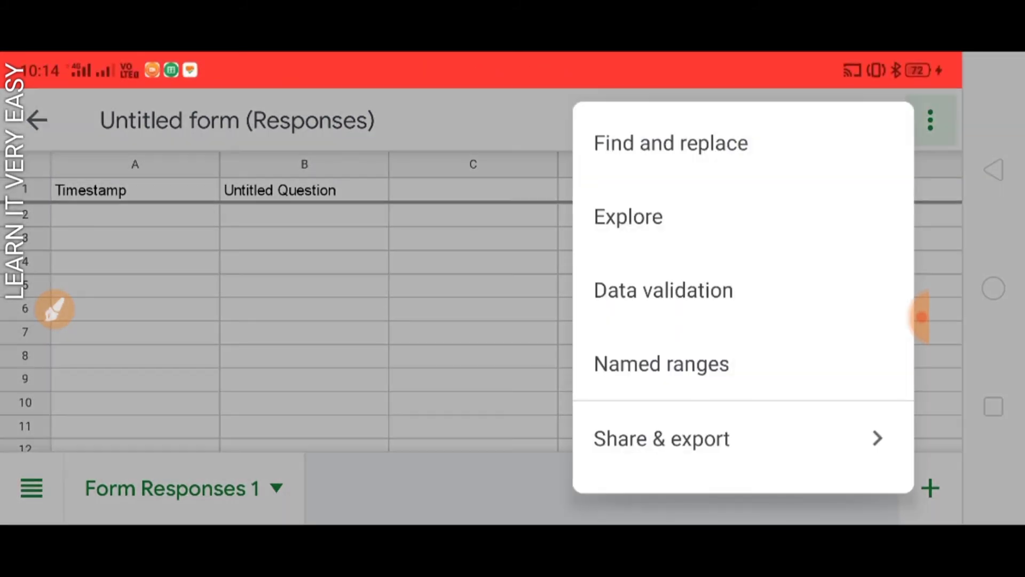
{"action": "scroll", "coordinate": [743, 321], "scroll_direction": "down", "scroll_amount": 3}
{"action": "left_click", "coordinate": [743, 289]}
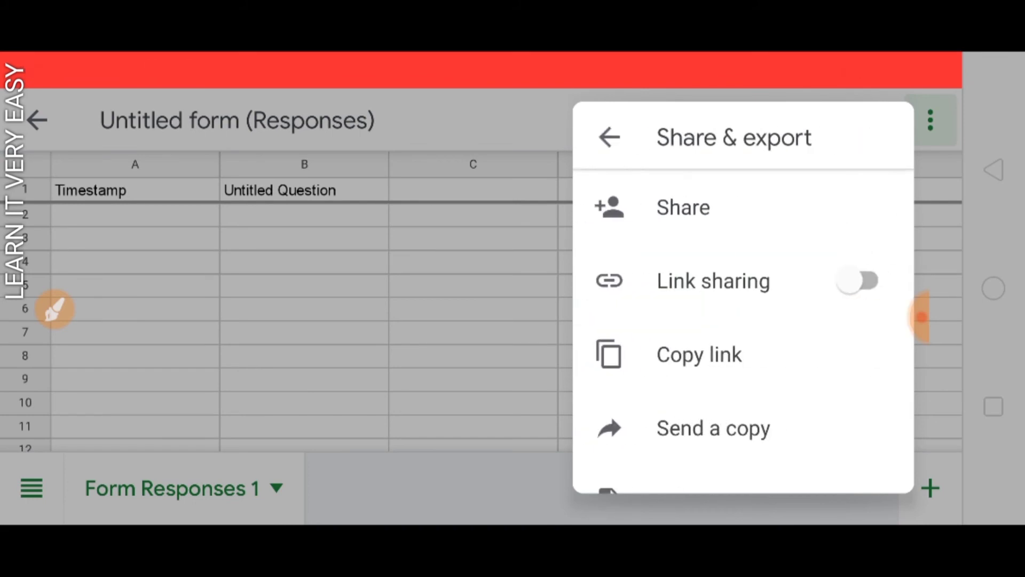
{"action": "scroll", "coordinate": [743, 320], "scroll_direction": "down", "scroll_amount": 3}
{"action": "left_click", "coordinate": [694, 310]}
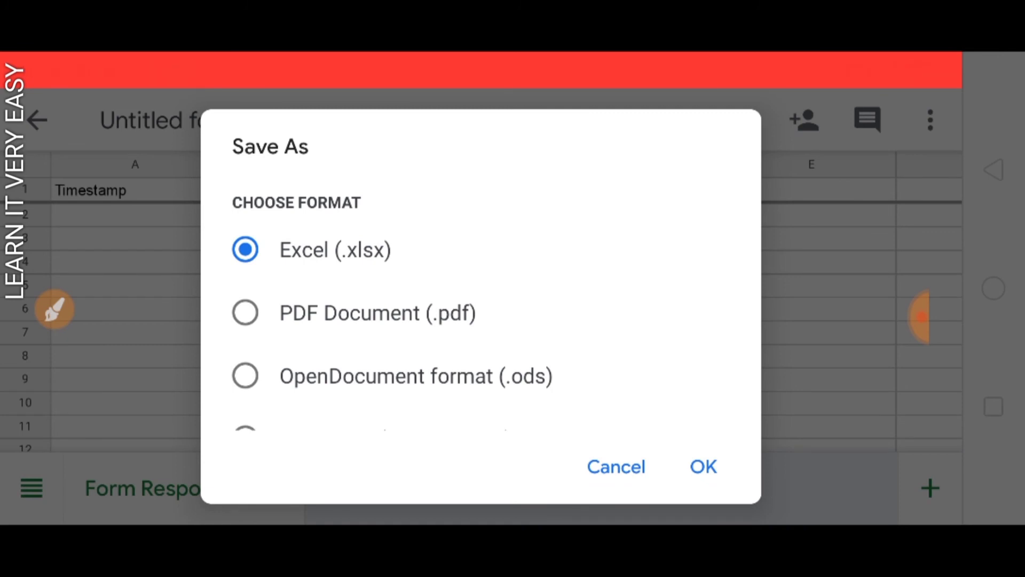
Confirm Excel (.xlsx) format to create 'Untitled form (Responses).xlsx' and check its Form Responses 1 headers.
{"action": "scroll", "coordinate": [470, 320], "scroll_direction": "down", "scroll_amount": 3}
{"action": "scroll", "coordinate": [470, 320], "scroll_direction": "up", "scroll_amount": 3}
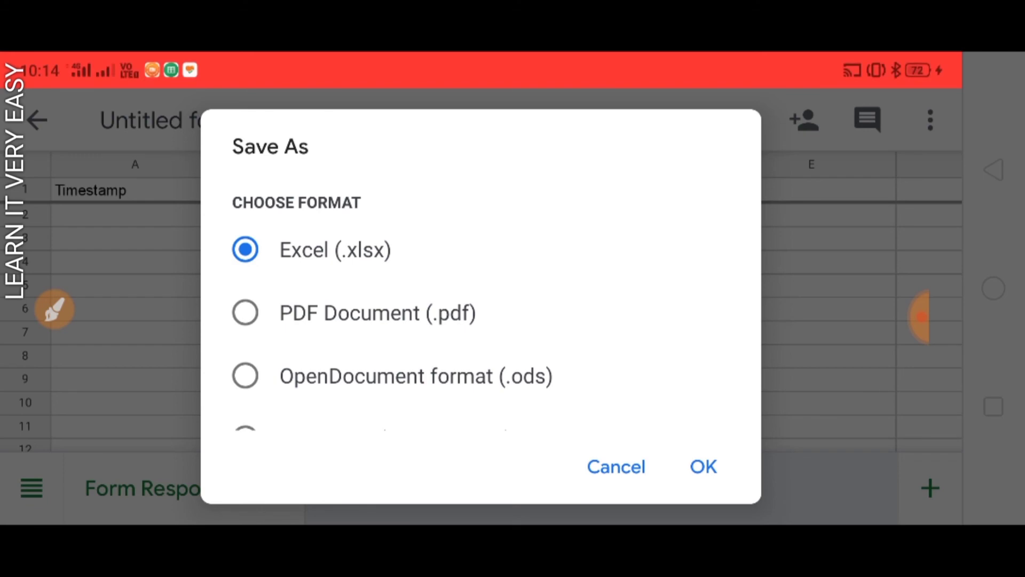
{"action": "left_click", "coordinate": [704, 466]}
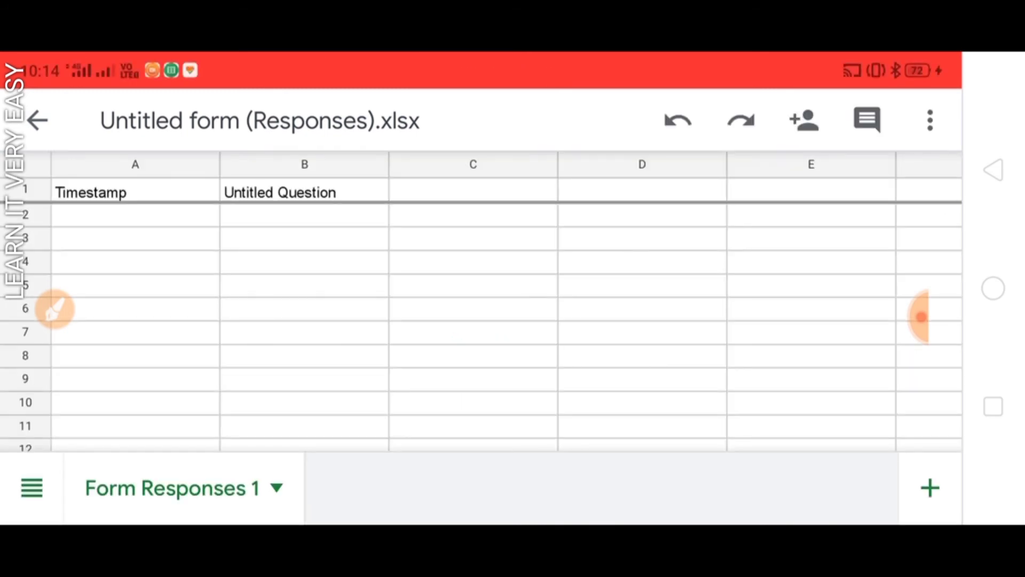
{"action": "scroll", "coordinate": [480, 321], "scroll_direction": "down", "scroll_amount": 5}
{"action": "scroll", "coordinate": [481, 320], "scroll_direction": "up", "scroll_amount": 5}
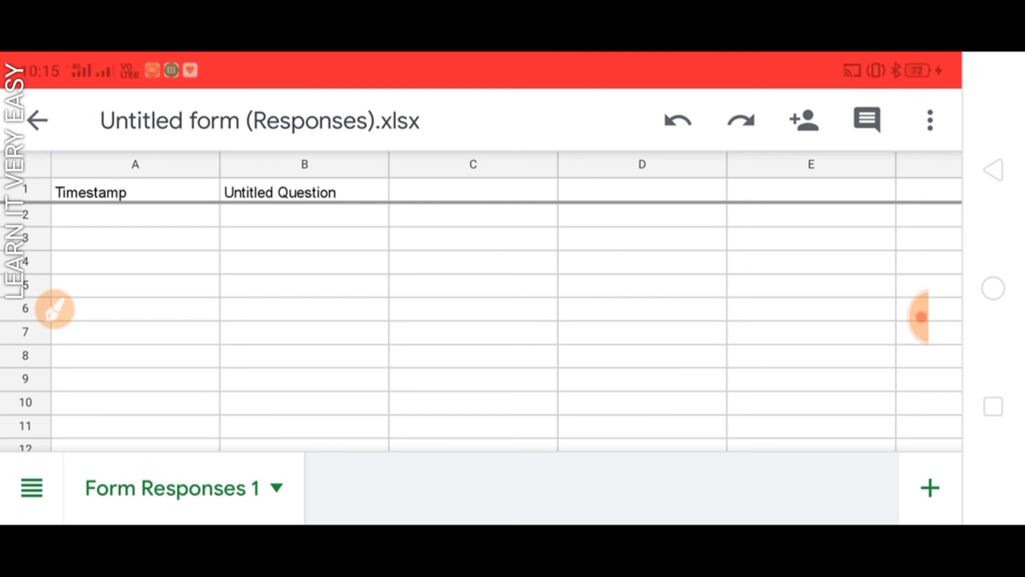
{"action": "scroll", "coordinate": [481, 320], "scroll_direction": "down", "scroll_amount": 3}
{"action": "scroll", "coordinate": [481, 320], "scroll_direction": "up", "scroll_amount": 3}
{"action": "scroll", "coordinate": [481, 320], "scroll_direction": "right", "scroll_amount": 1}
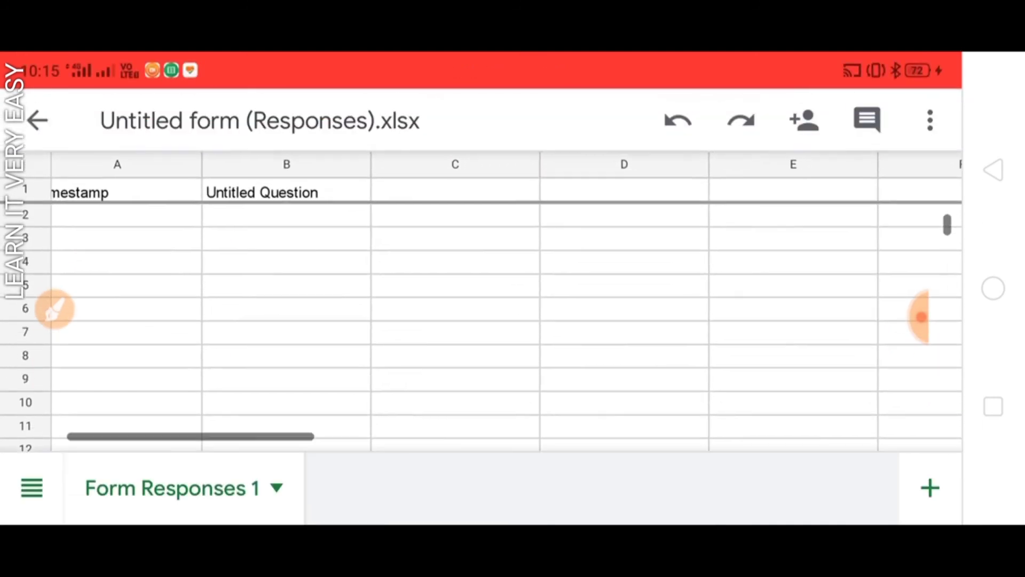
{"action": "scroll", "coordinate": [481, 320], "scroll_direction": "left", "scroll_amount": 1}
{"action": "scroll", "coordinate": [481, 320], "scroll_direction": "down", "scroll_amount": 1}
{"action": "scroll", "coordinate": [481, 320], "scroll_direction": "up", "scroll_amount": 1}
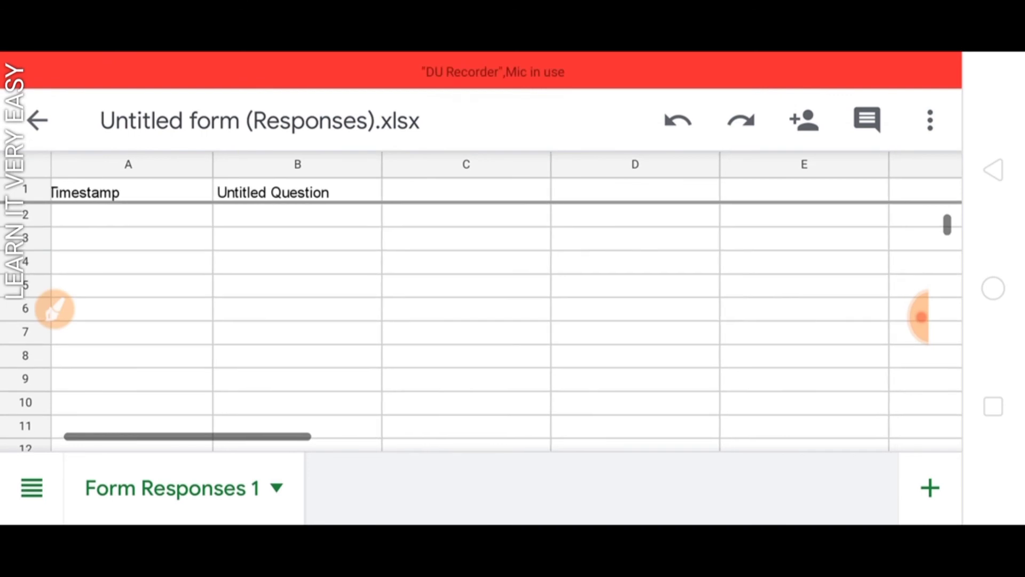